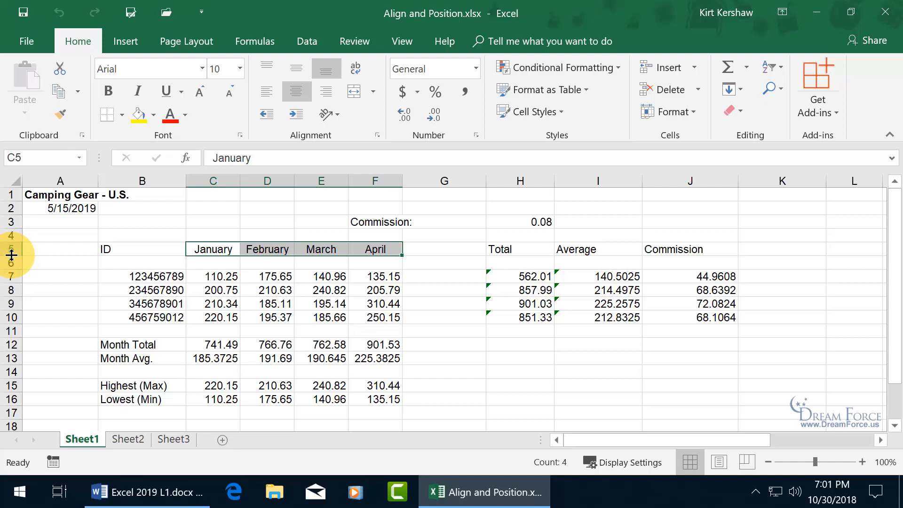
# - Increase the height of row 5 and try middle and top alignment on the month headings in C5:F5
pyautogui.moveTo(11, 254); pyautogui.dragTo(17, 294)
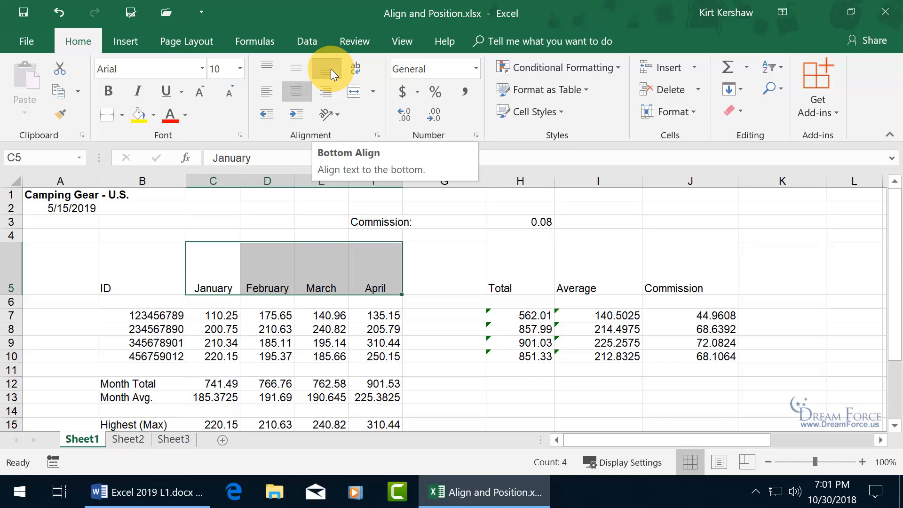
pyautogui.click(297, 66)
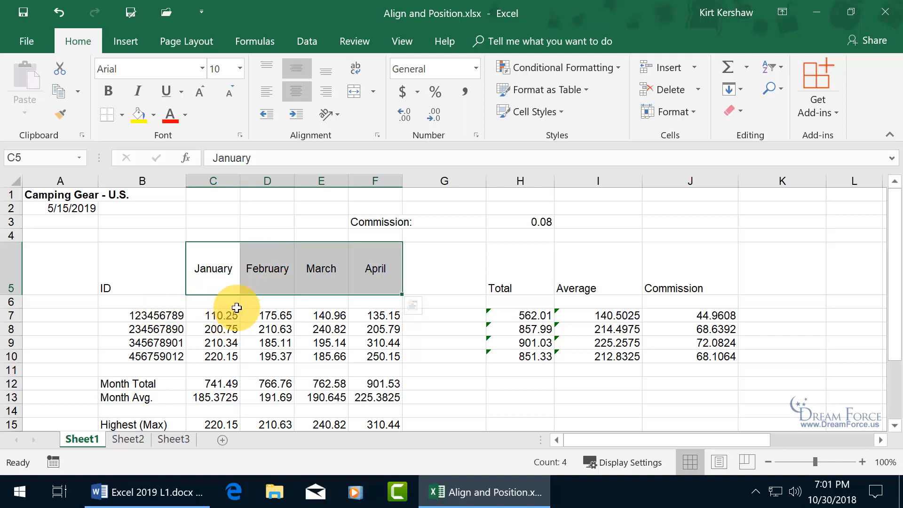
pyautogui.click(269, 68)
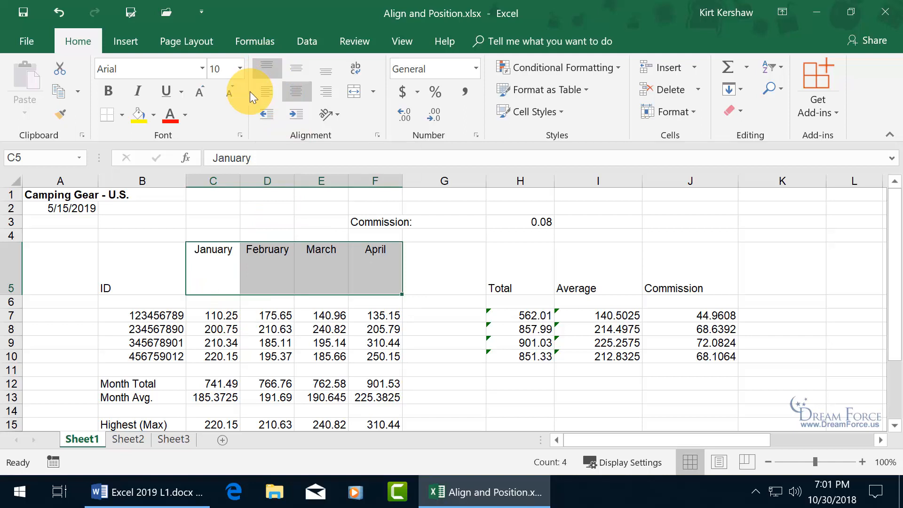
# - Try left and right alignment on the month headings, and set them back to centered and bottom-aligned
pyautogui.click(264, 95)
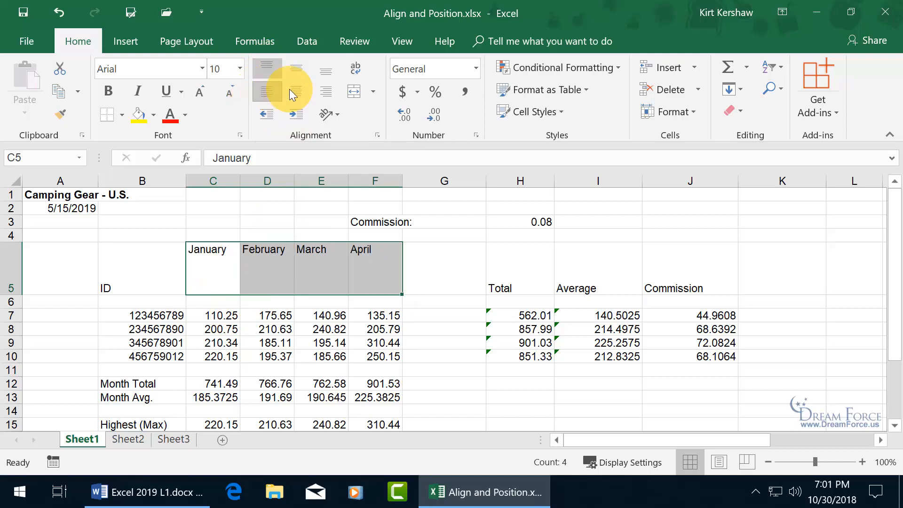
pyautogui.click(326, 91)
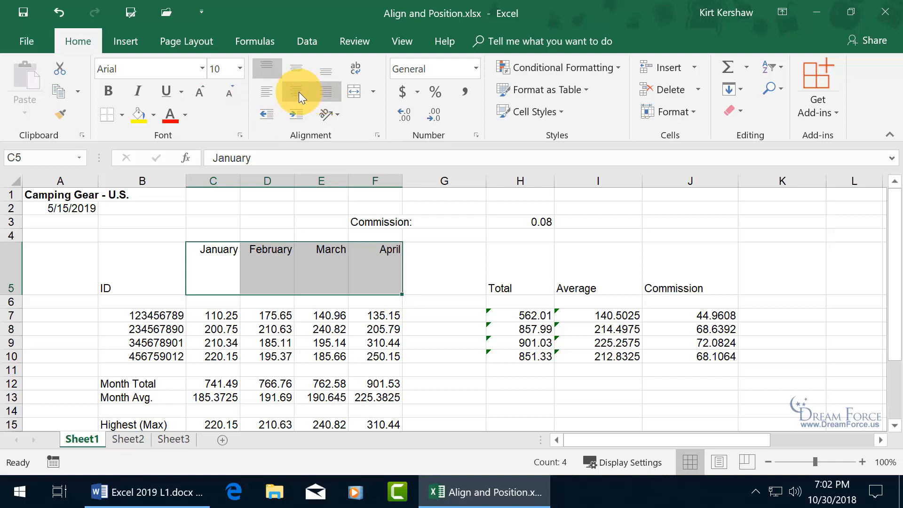
pyautogui.click(296, 92)
pyautogui.click(326, 72)
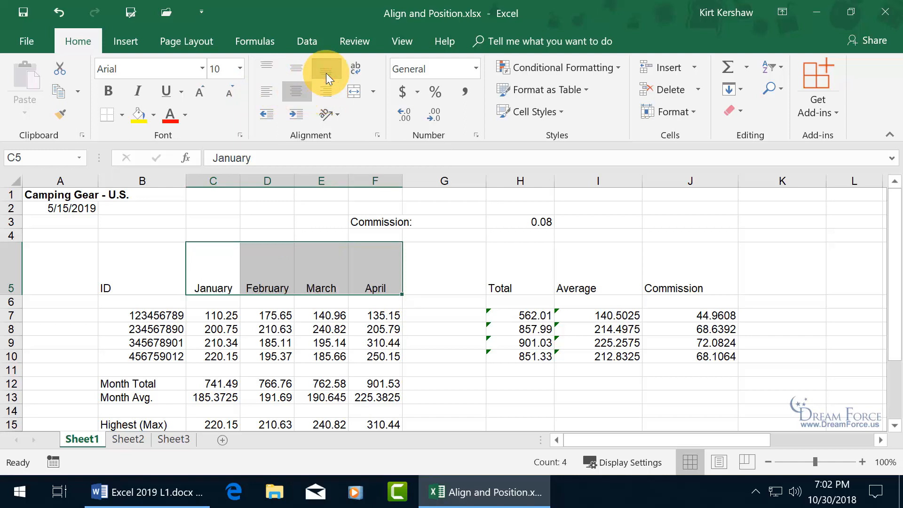
# - Rotate the month headings in C5:F5 with the Angle Counterclockwise orientation
pyautogui.click(338, 115)
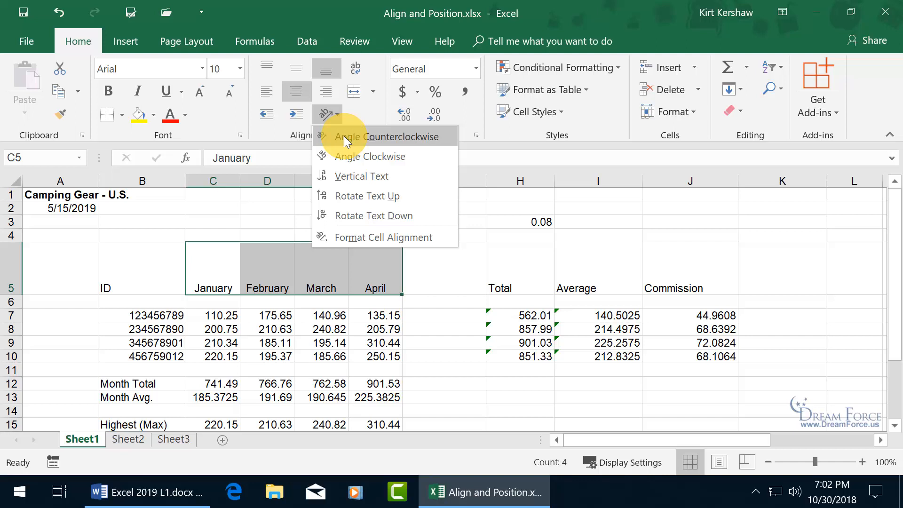
pyautogui.click(343, 137)
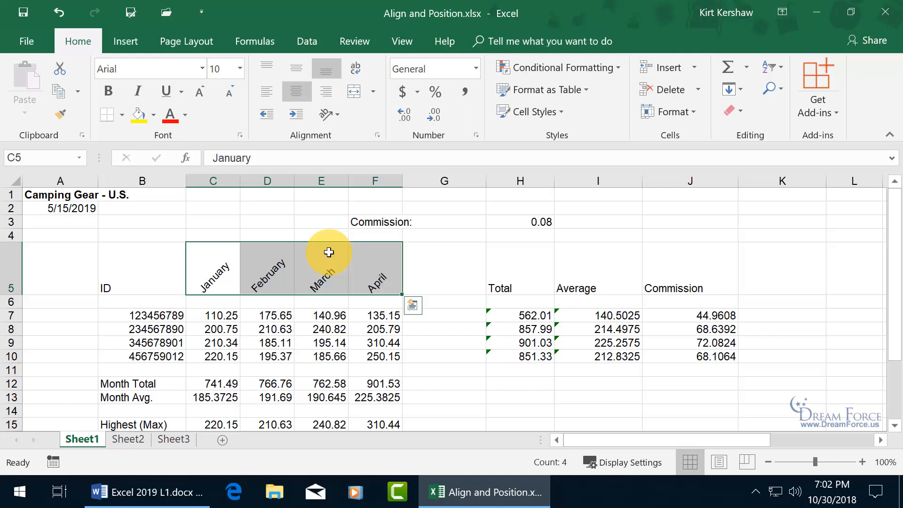
# - Enter 1 in cell B1 beside the title, check how it affects A1, and undo the entry
pyautogui.click(61, 197)
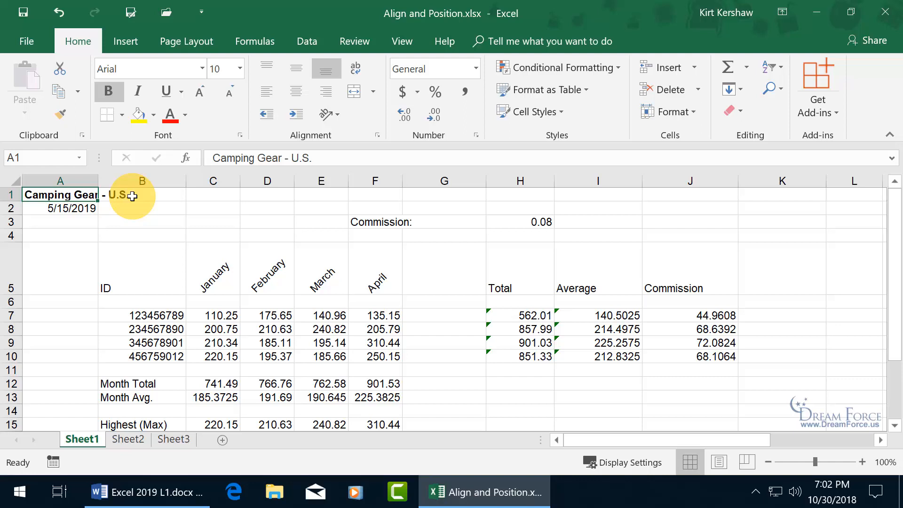
pyautogui.click(133, 196)
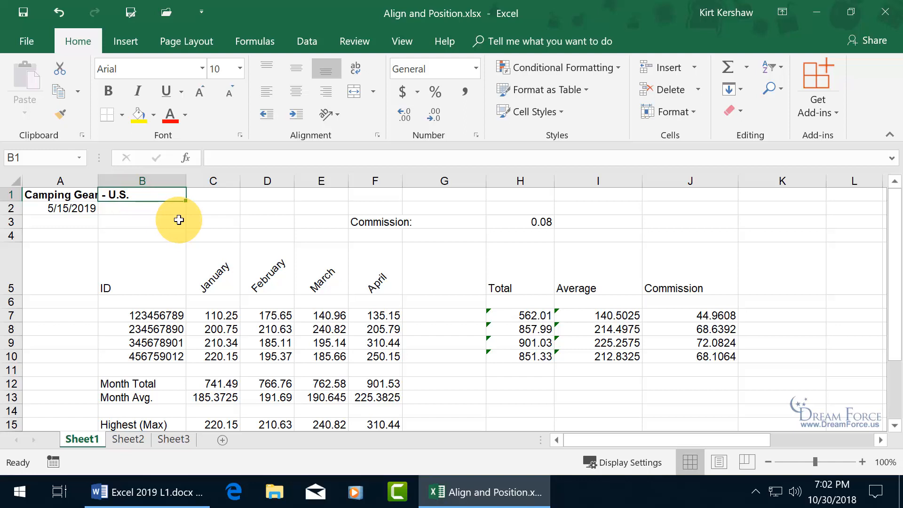
pyautogui.write('1')
pyautogui.press('Return')
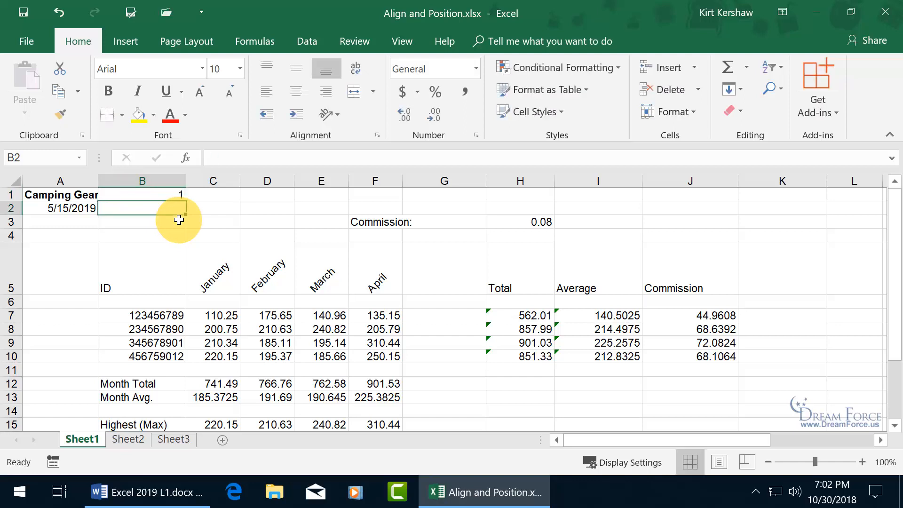
pyautogui.click(78, 194)
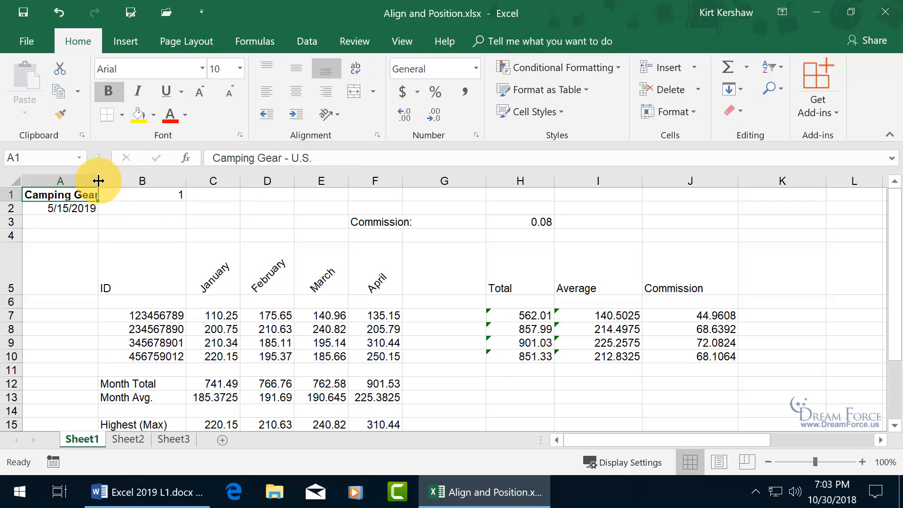
pyautogui.click(134, 179)
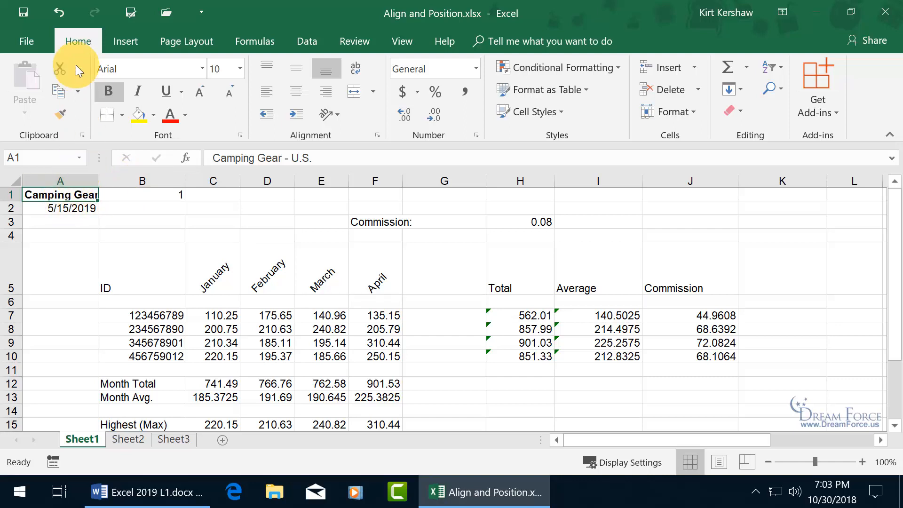
pyautogui.click(56, 12)
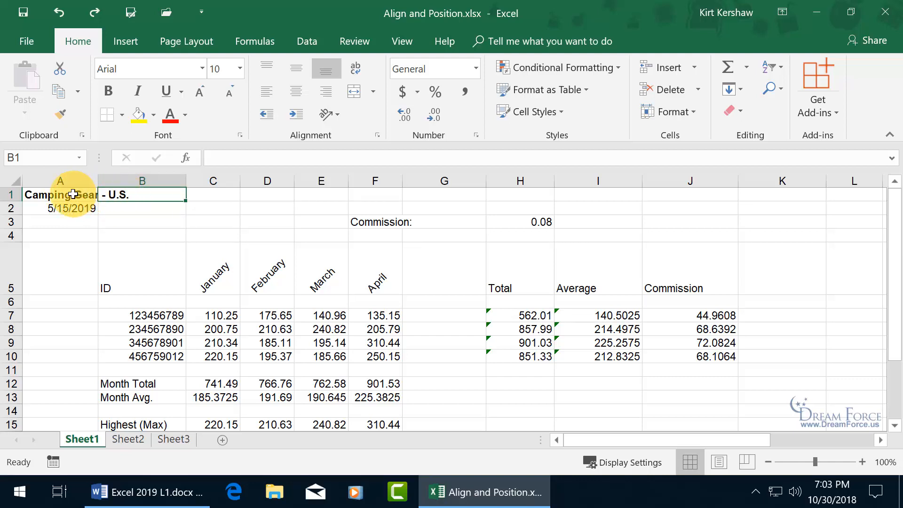
# - Merge and center the "Camping Gear - U.S." title across cells A1:E1
pyautogui.moveTo(73, 195); pyautogui.dragTo(326, 195)
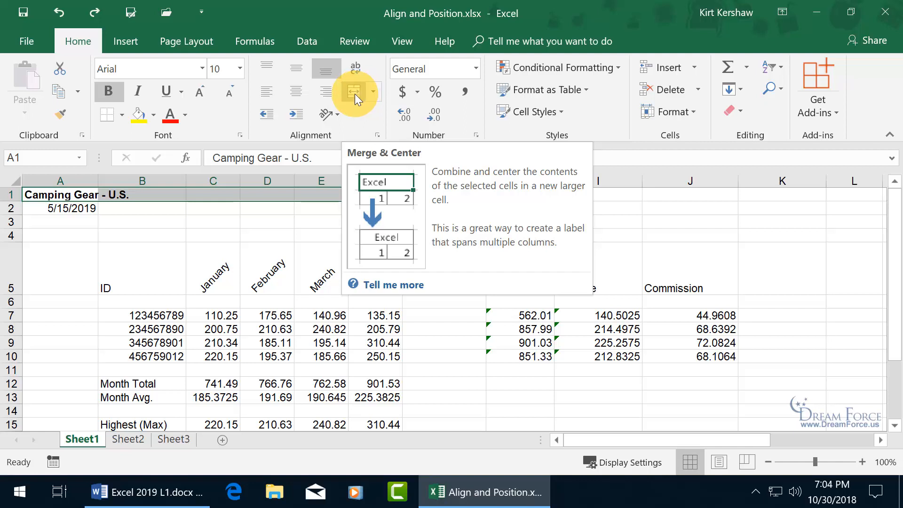
pyautogui.click(372, 92)
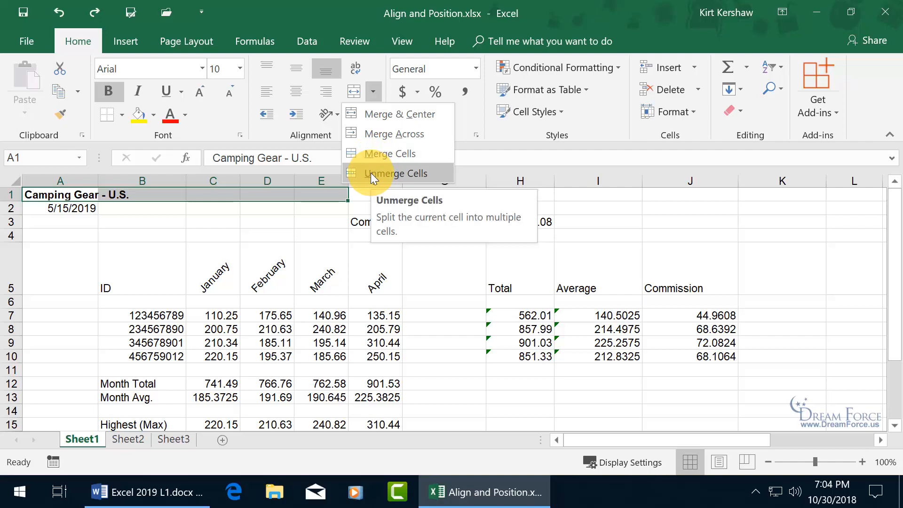
pyautogui.click(373, 116)
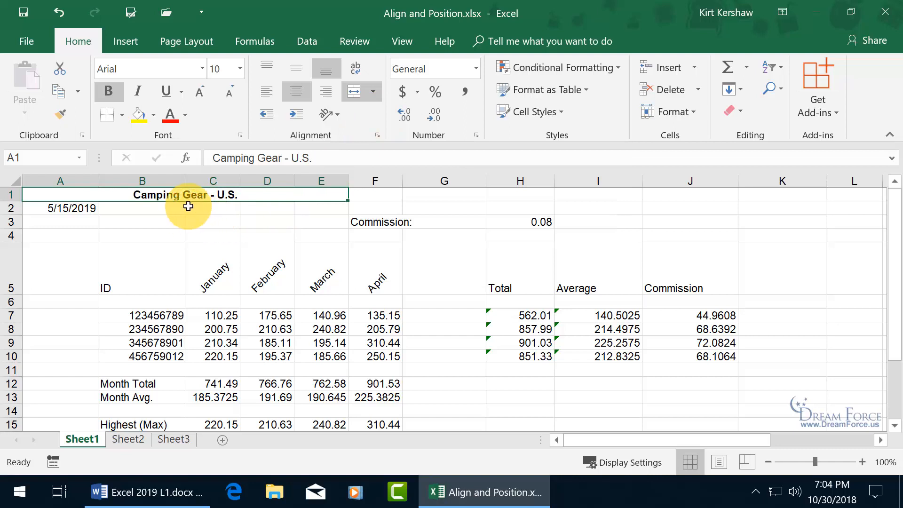
pyautogui.click(204, 232)
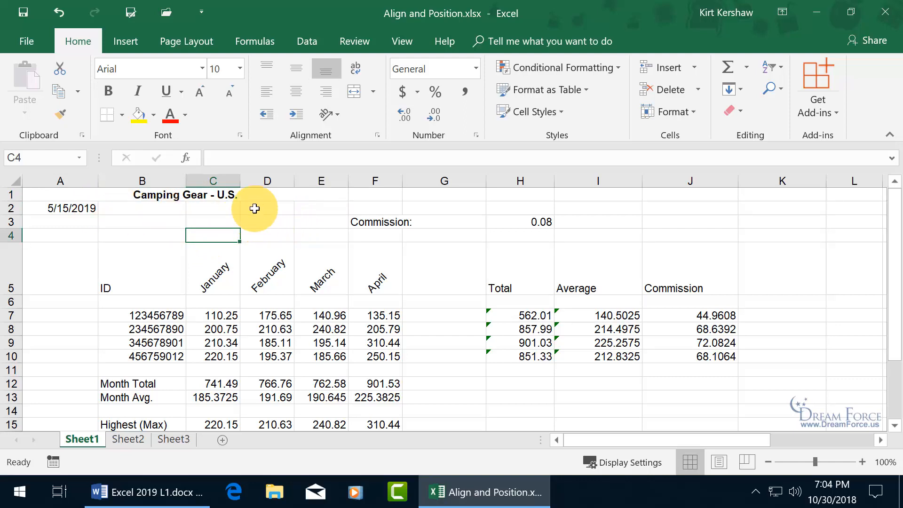
pyautogui.click(260, 194)
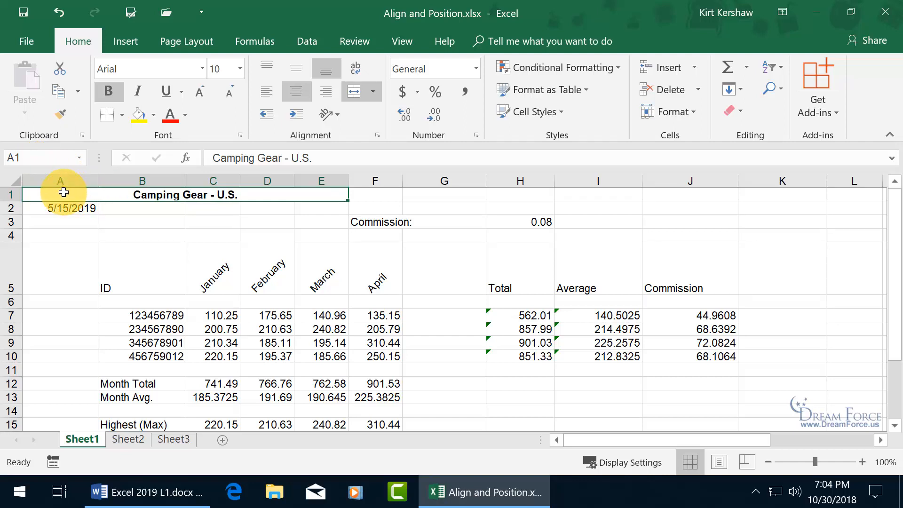
# - Unmerge the title cells A1:E1 and undo the last change
pyautogui.rightClick(143, 195)
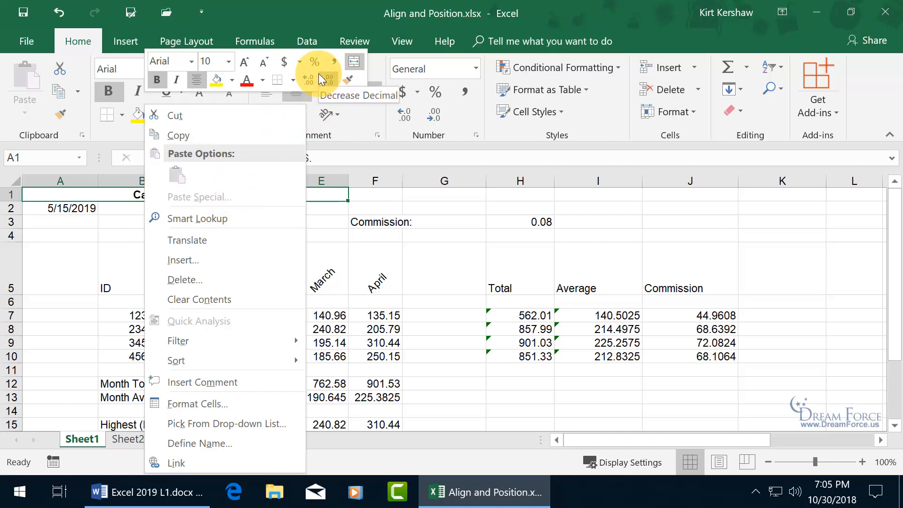
pyautogui.click(354, 63)
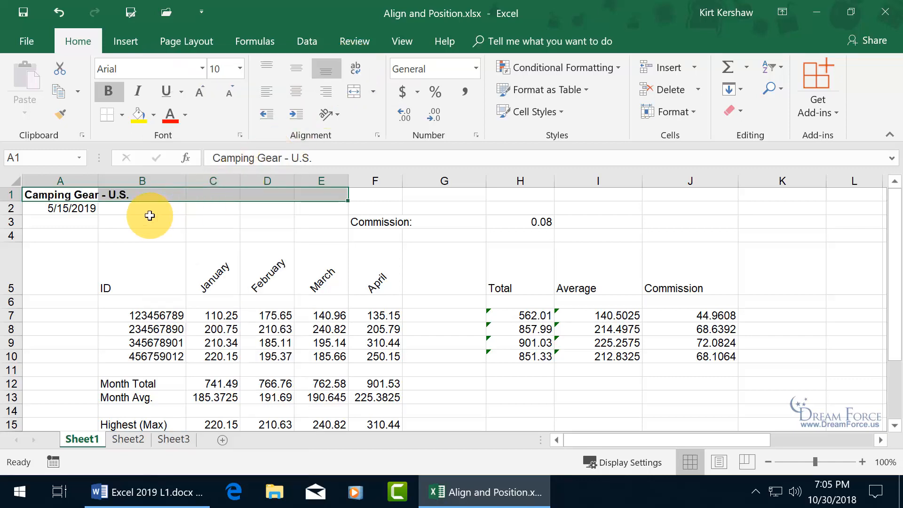
pyautogui.hotkey('ctrl', 'z')
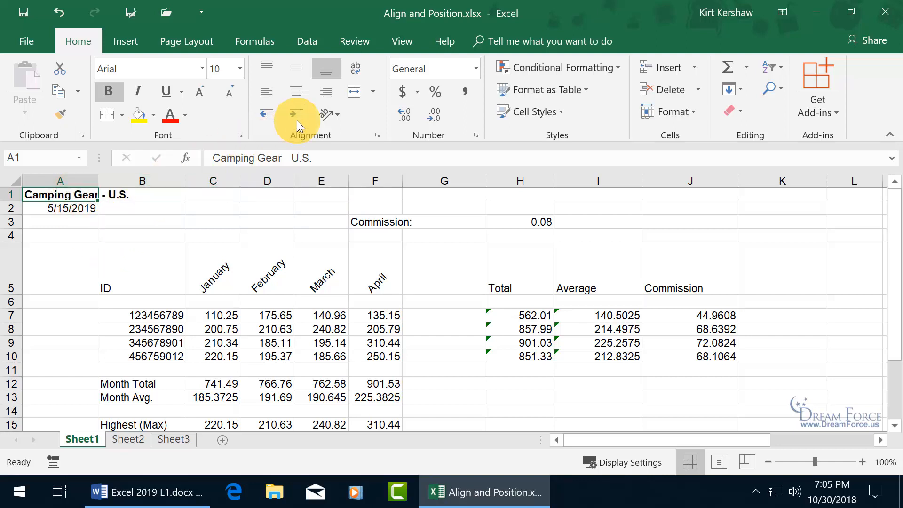
# - Try right alignment on the title in cell A1 and set it to left alignment
pyautogui.click(331, 93)
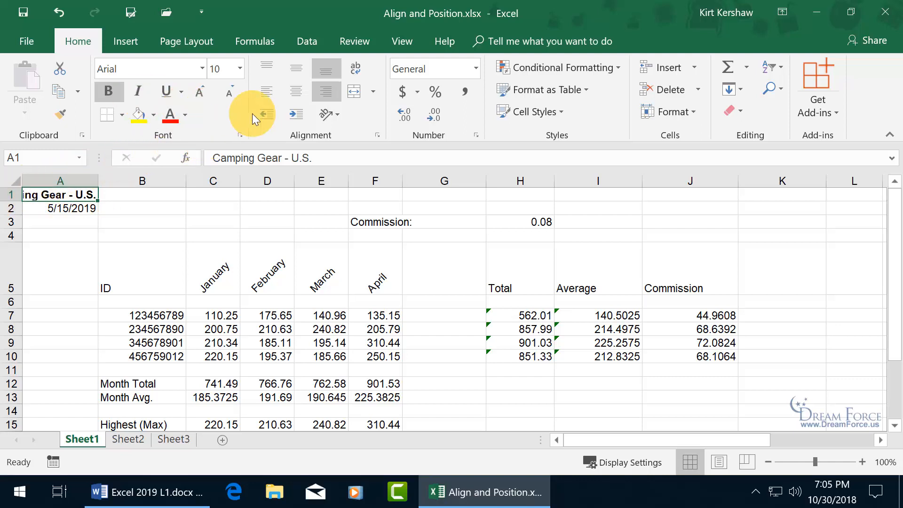
pyautogui.click(267, 92)
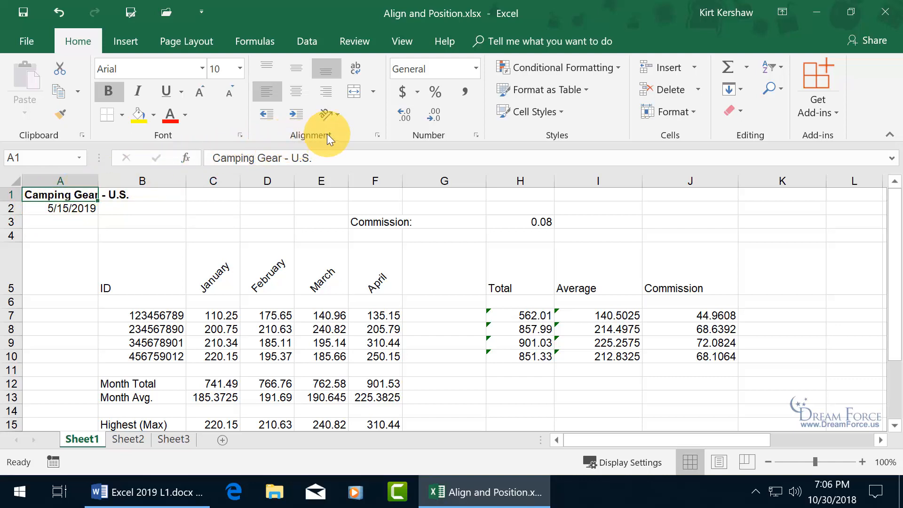
# - Wrap the text in cell A1 and append "add some more text" to the title
pyautogui.click(358, 66)
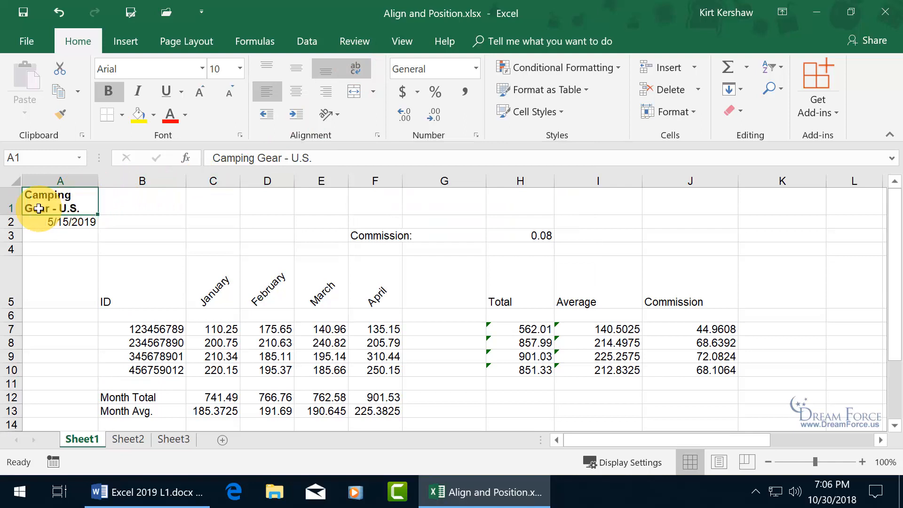
pyautogui.doubleClick(88, 211)
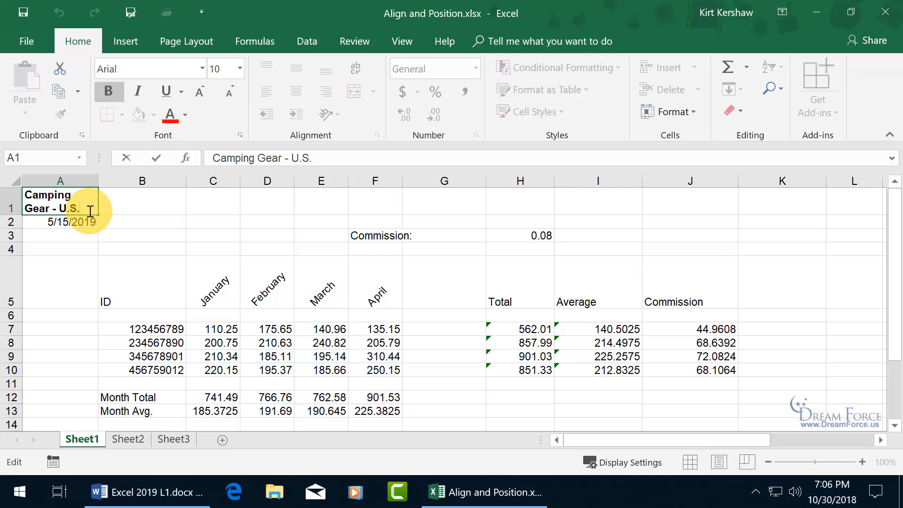
pyautogui.write('add')
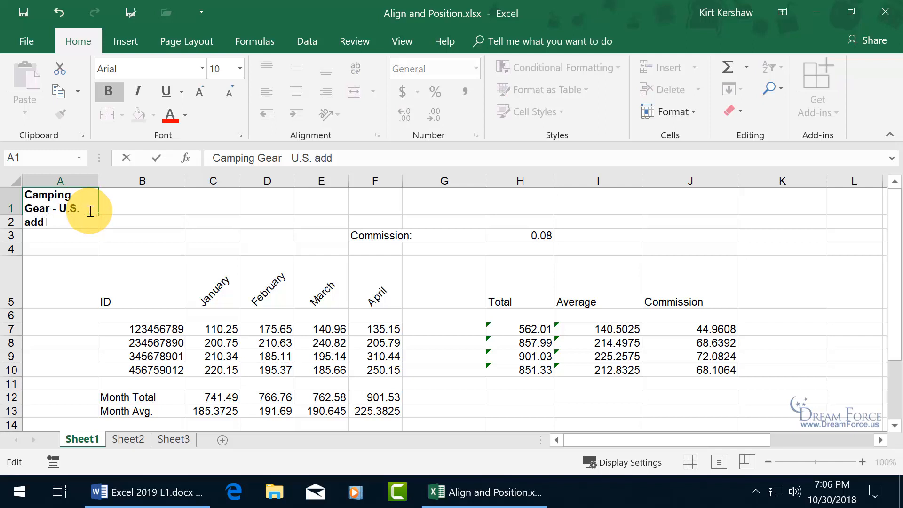
pyautogui.write(' some more text')
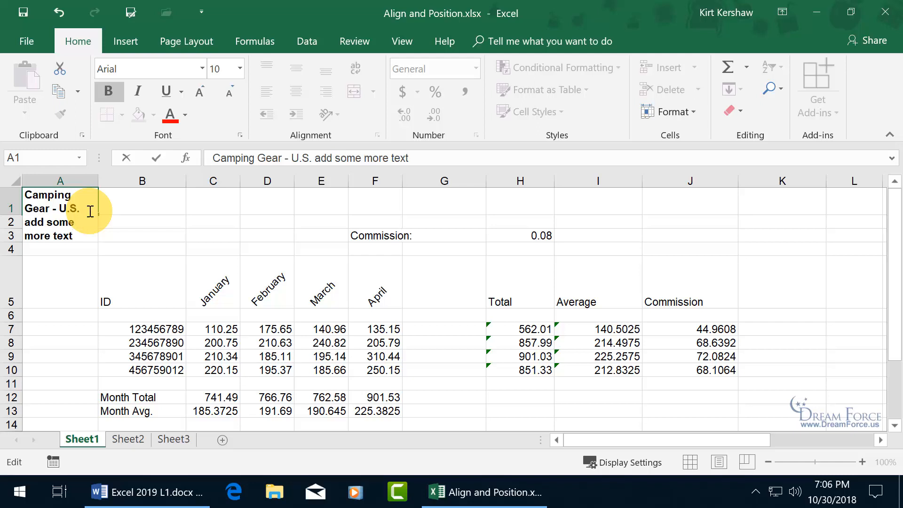
pyautogui.press('Return')
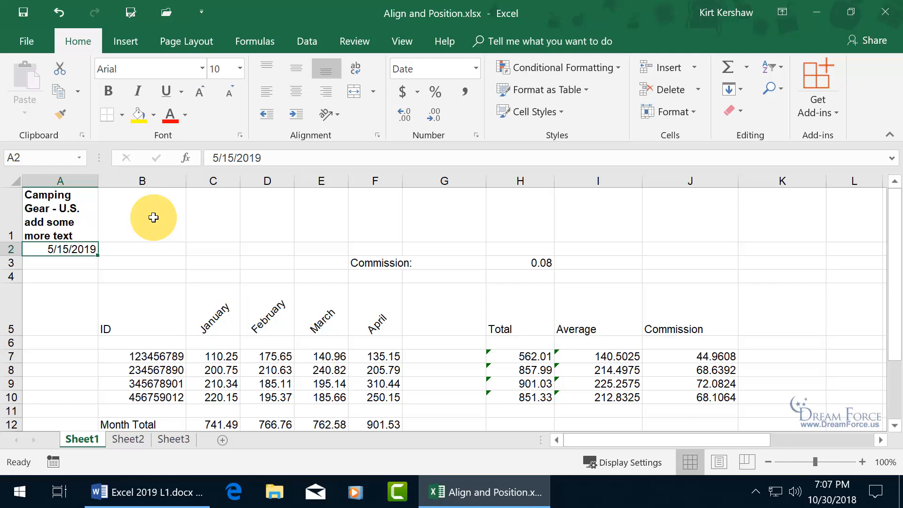
# - Turn off text wrapping for the title in cell A1
pyautogui.click(79, 220)
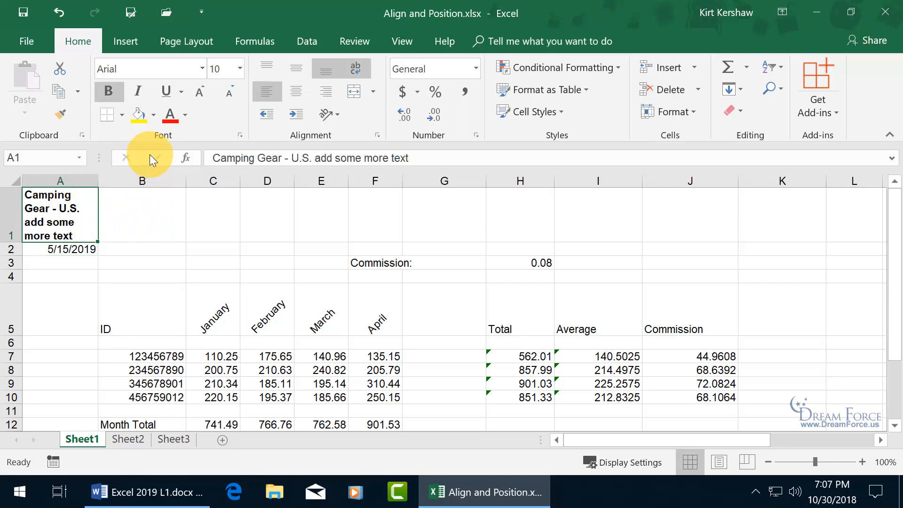
pyautogui.click(357, 70)
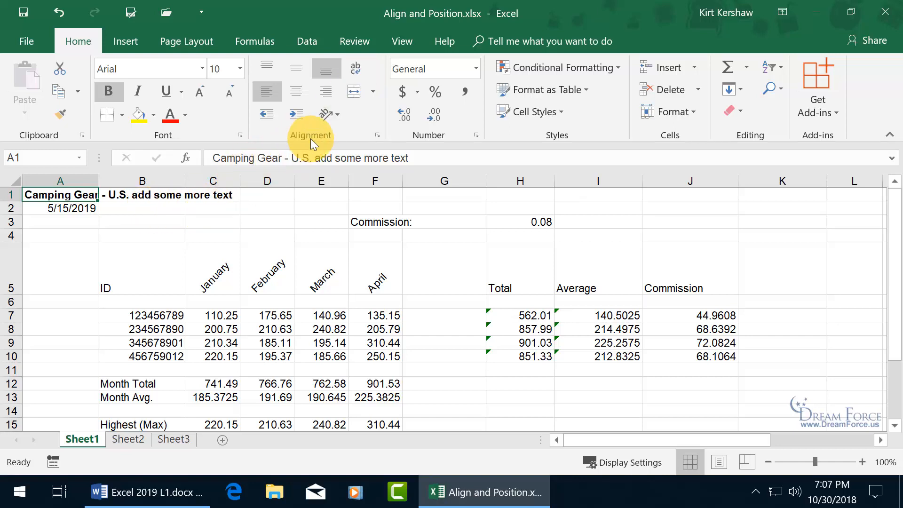
# - Apply Left (Indent) horizontal alignment with an indent of 2 to the title in cell A1
pyautogui.click(378, 135)
pyautogui.moveTo(571, 53); pyautogui.dragTo(369, 67)
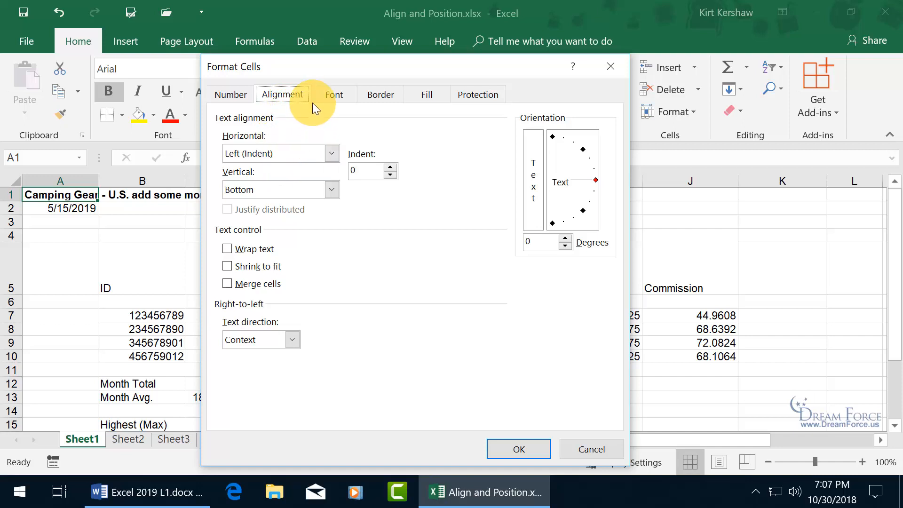
pyautogui.moveTo(348, 68); pyautogui.dragTo(388, 71)
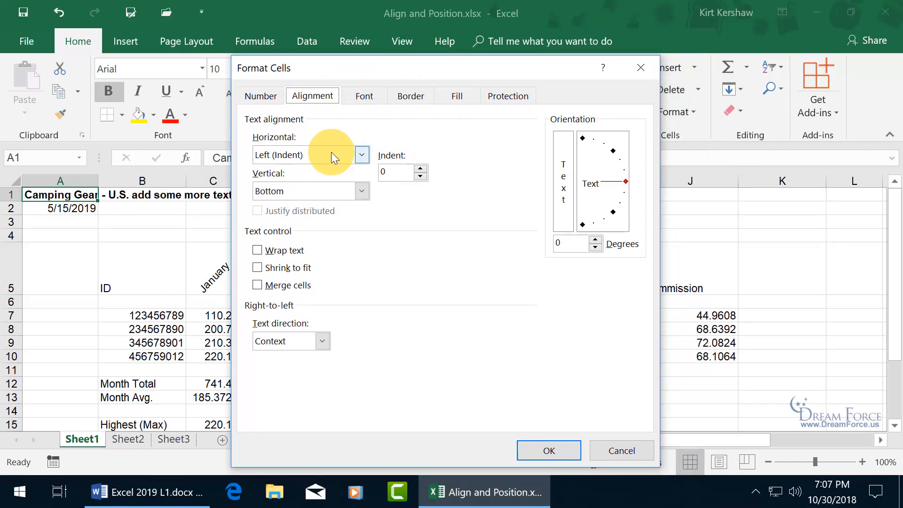
pyautogui.click(360, 158)
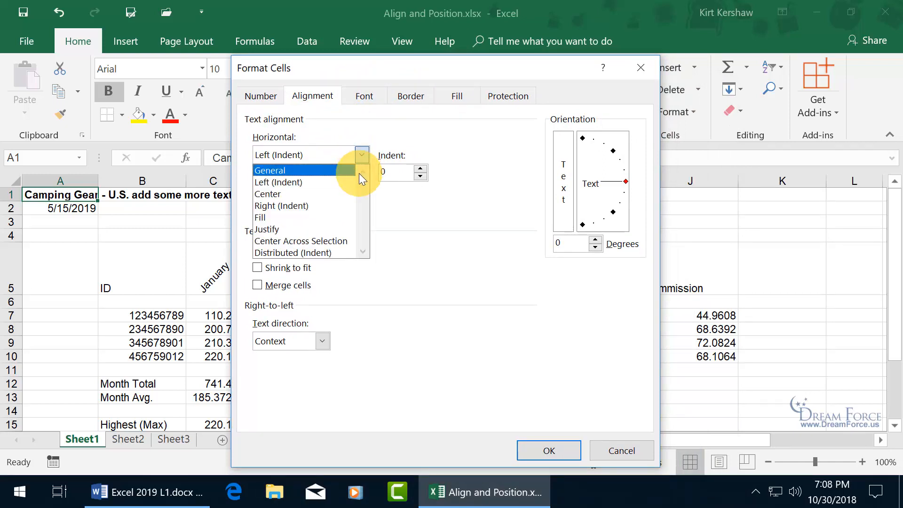
pyautogui.click(336, 185)
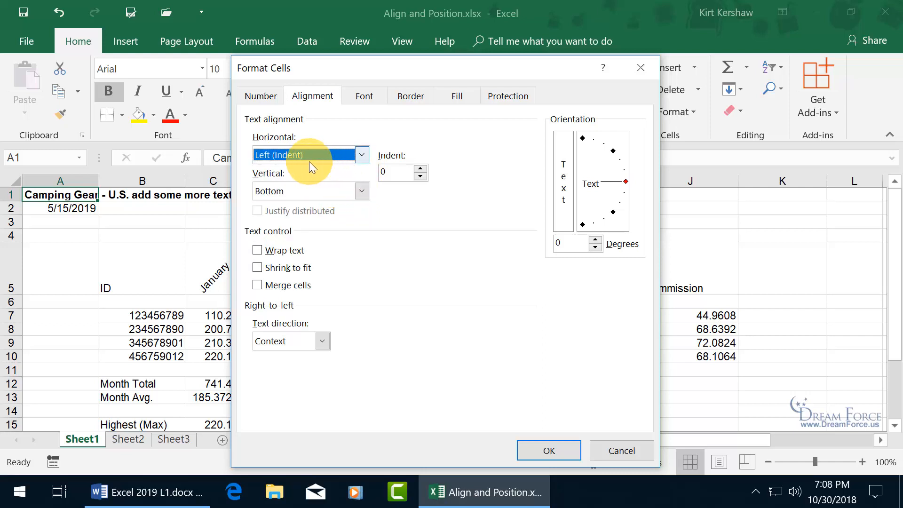
pyautogui.click(421, 168)
pyautogui.click(421, 168)
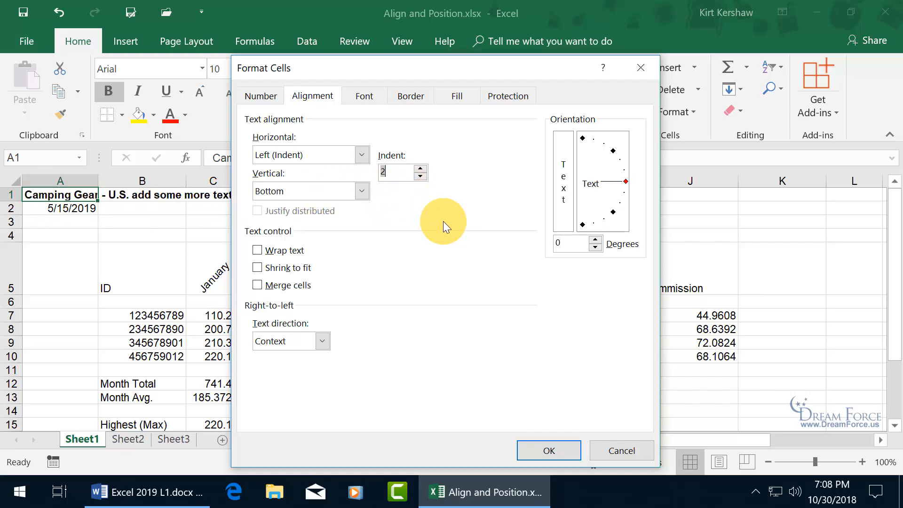
pyautogui.click(549, 449)
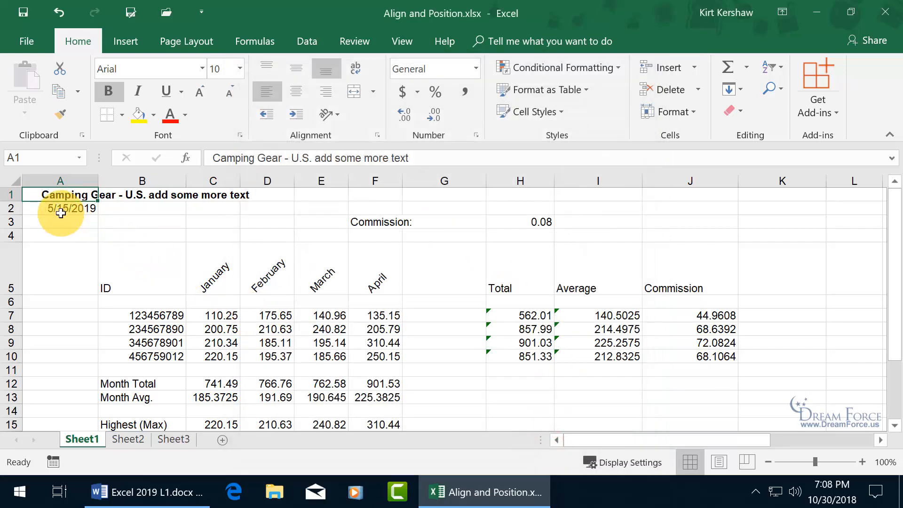
pyautogui.doubleClick(39, 195)
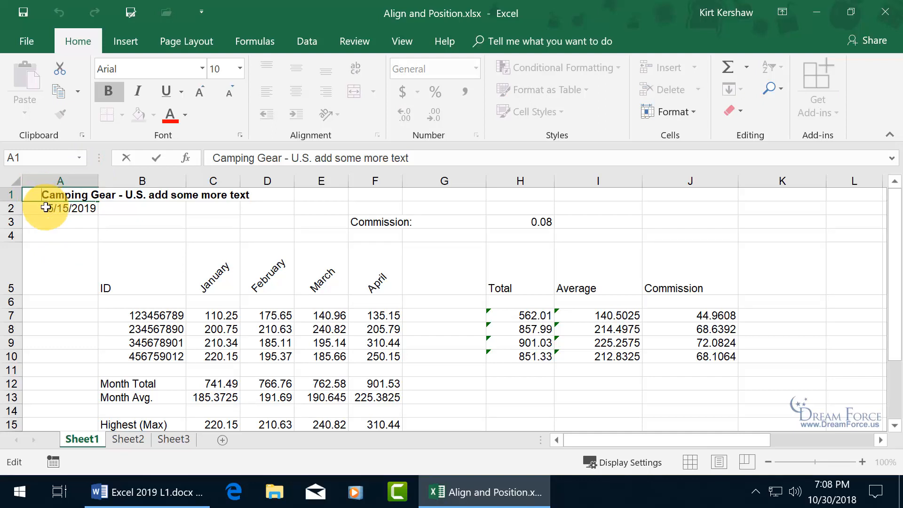
pyautogui.press('Escape')
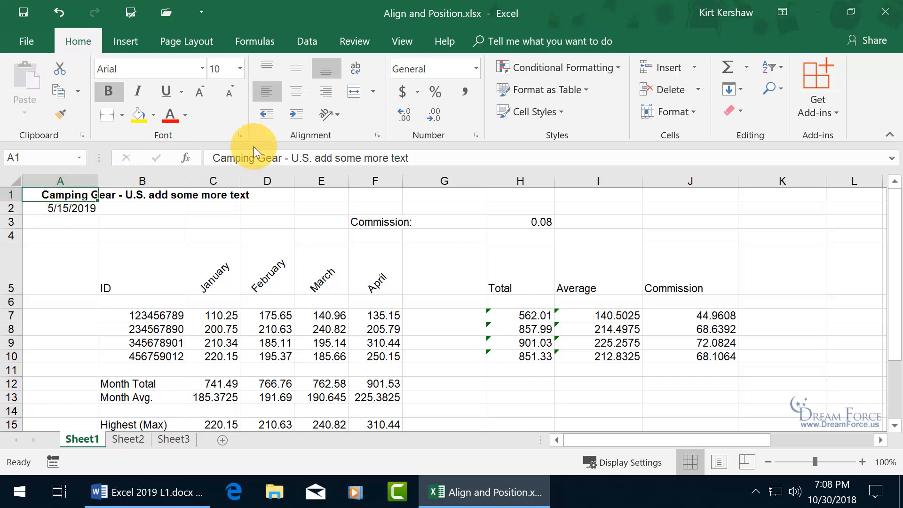
# - Set the indent of the A1 title to 0 in Format Cells and review the vertical alignment and text direction options
pyautogui.click(376, 135)
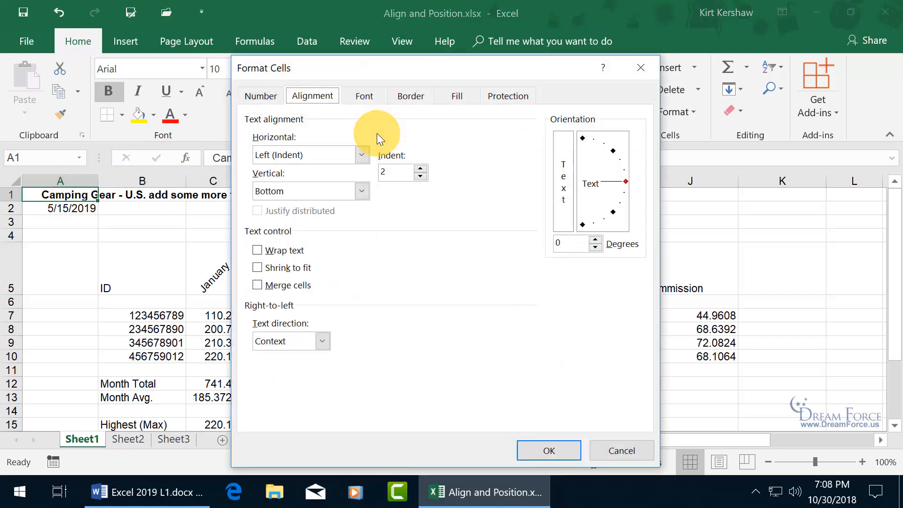
pyautogui.click(420, 177)
pyautogui.click(420, 176)
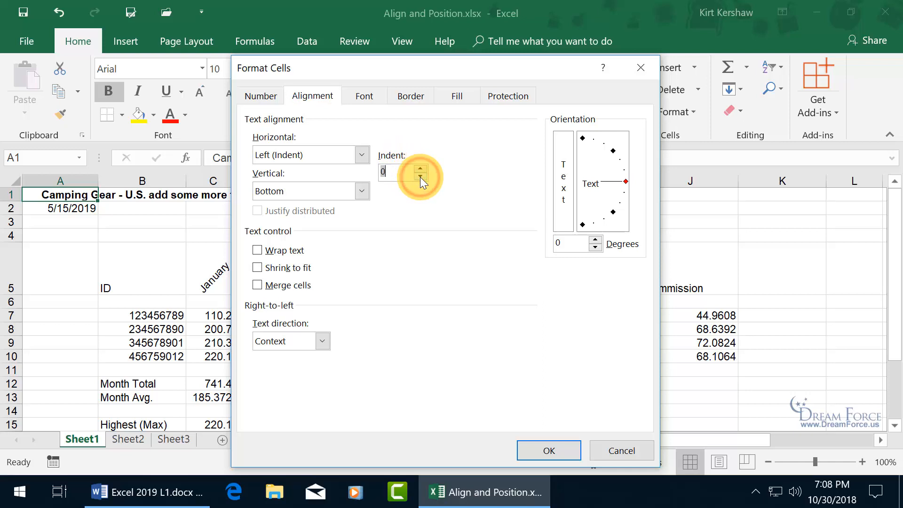
pyautogui.click(363, 190)
pyautogui.click(379, 198)
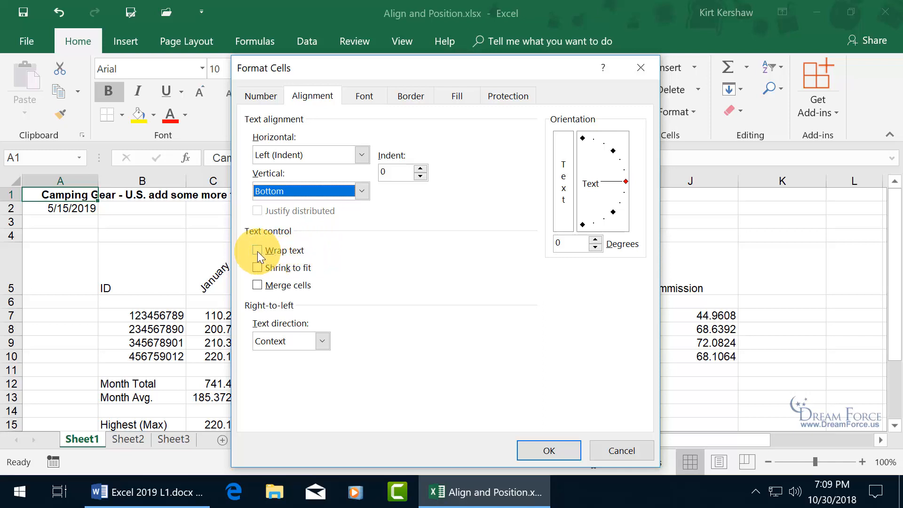
pyautogui.moveTo(375, 69); pyautogui.dragTo(309, 55)
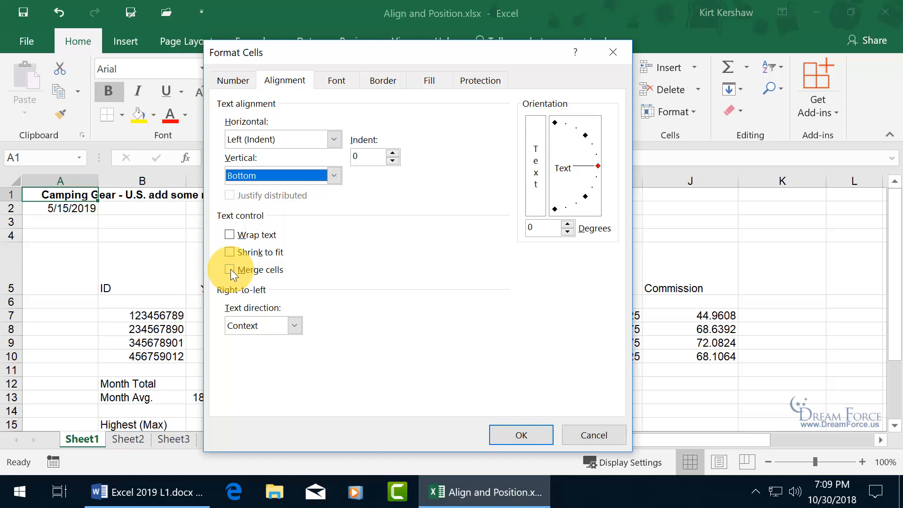
pyautogui.click(294, 326)
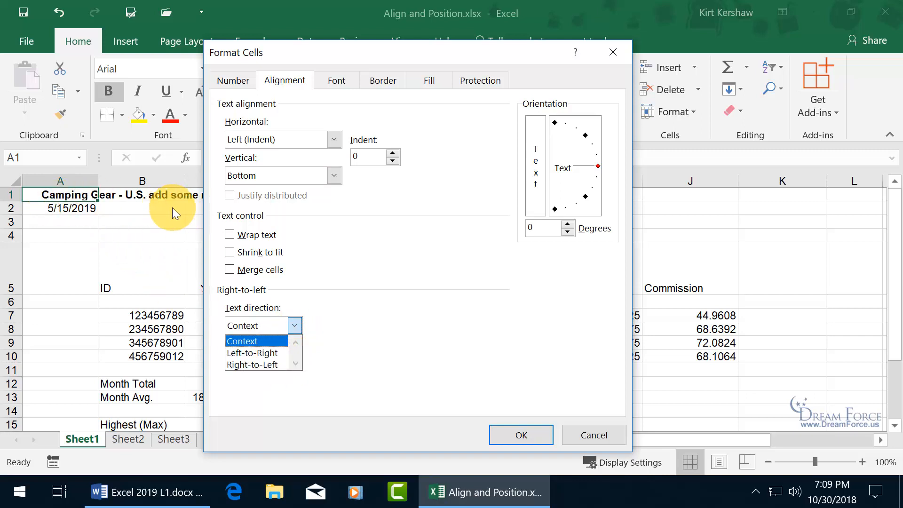
pyautogui.click(393, 301)
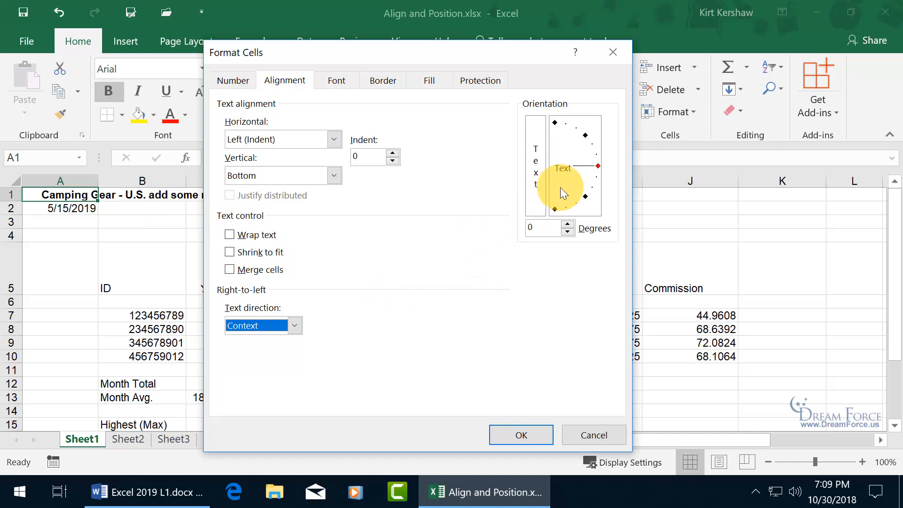
# - Try rotating the title in cell A1 to an orientation of 38 degrees and undo the formatting change
pyautogui.click(597, 165)
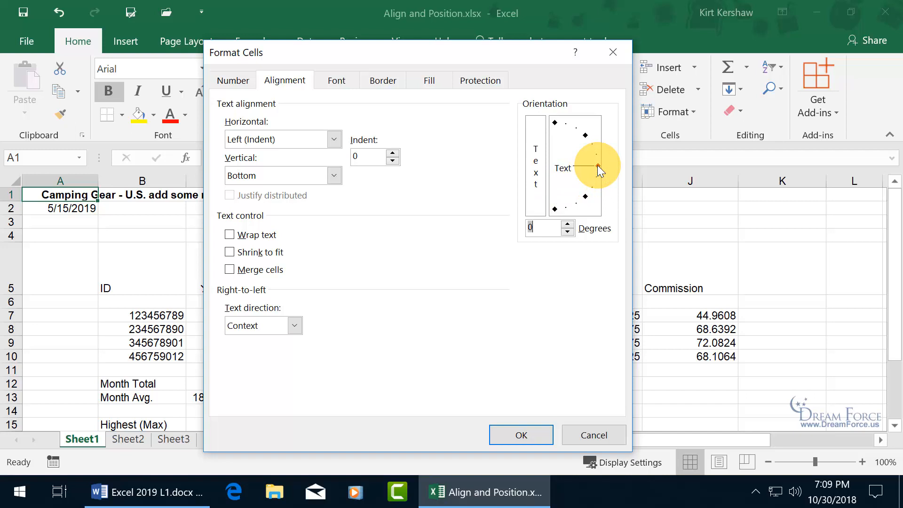
pyautogui.moveTo(597, 165); pyautogui.dragTo(595, 145)
pyautogui.moveTo(452, 54); pyautogui.dragTo(515, 148)
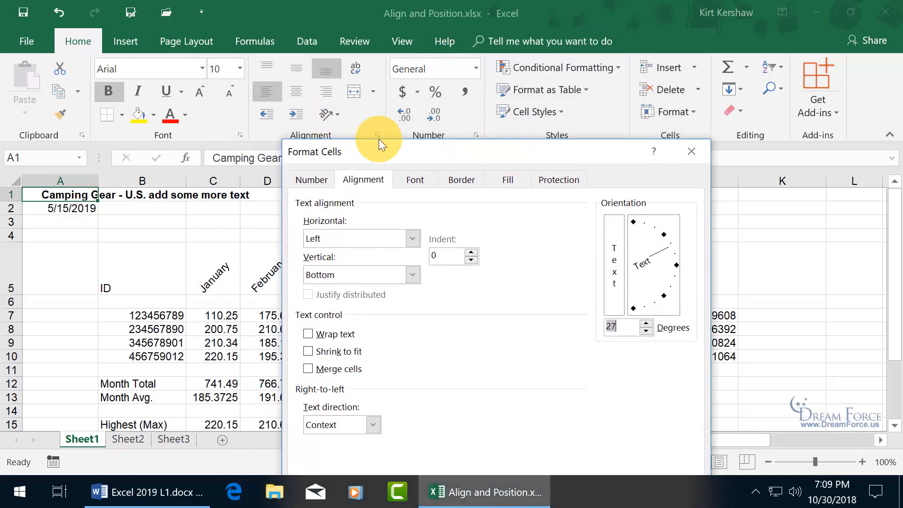
pyautogui.moveTo(461, 155); pyautogui.dragTo(373, 69)
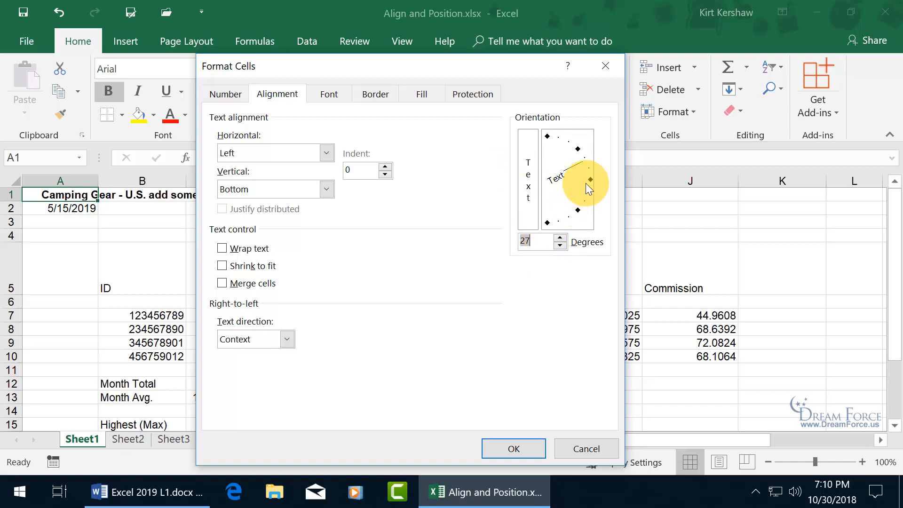
pyautogui.moveTo(583, 162)
pyautogui.mouseDown()
pyautogui.moveTo(586, 173)
pyautogui.moveTo(579, 154)
pyautogui.mouseUp()
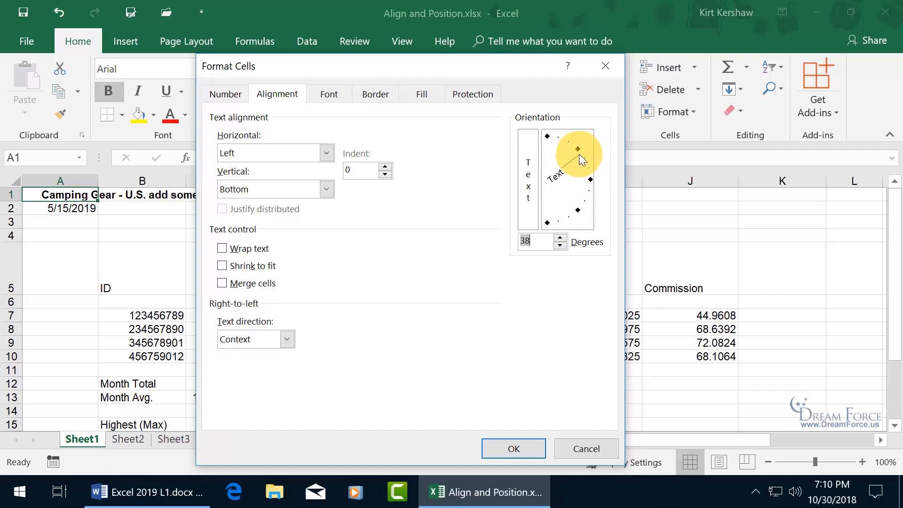
pyautogui.click(513, 449)
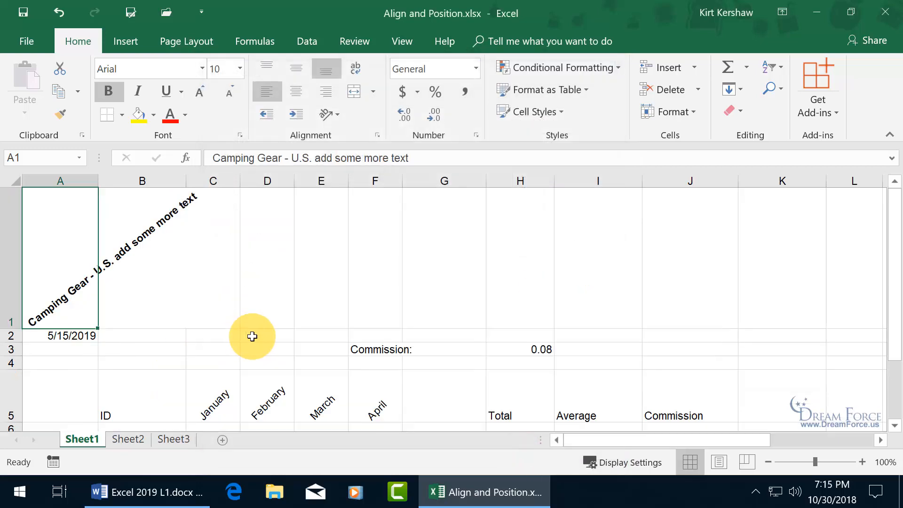
pyautogui.click(61, 9)
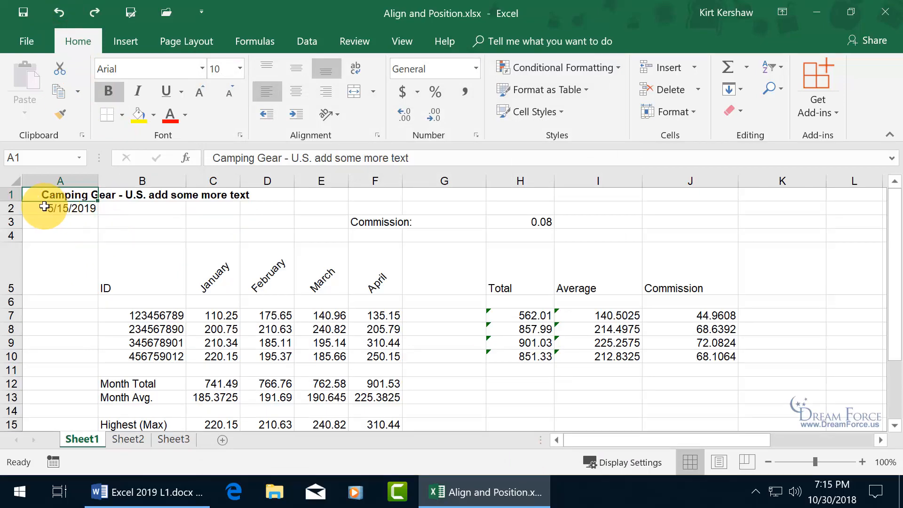
# - Set the left indent of the title in cell A1 to 0 in the Format Cells alignment settings
pyautogui.click(378, 135)
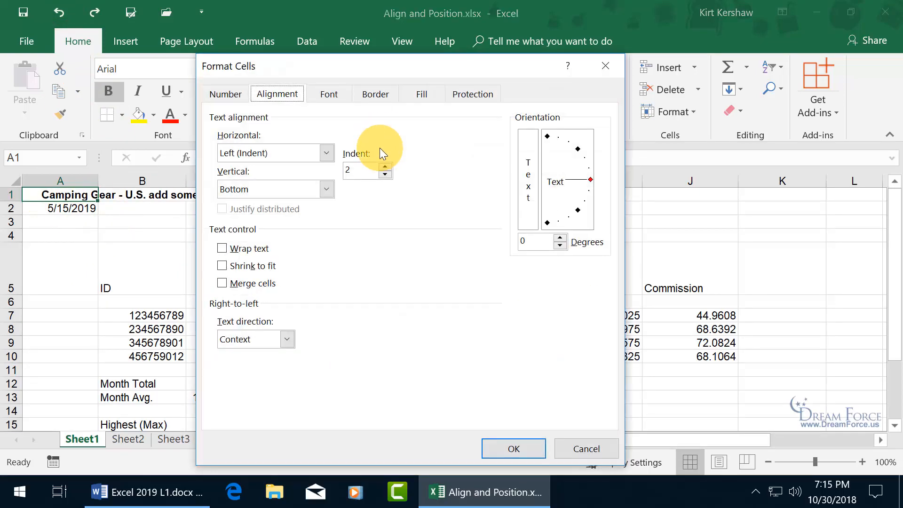
pyautogui.click(385, 173)
pyautogui.click(385, 173)
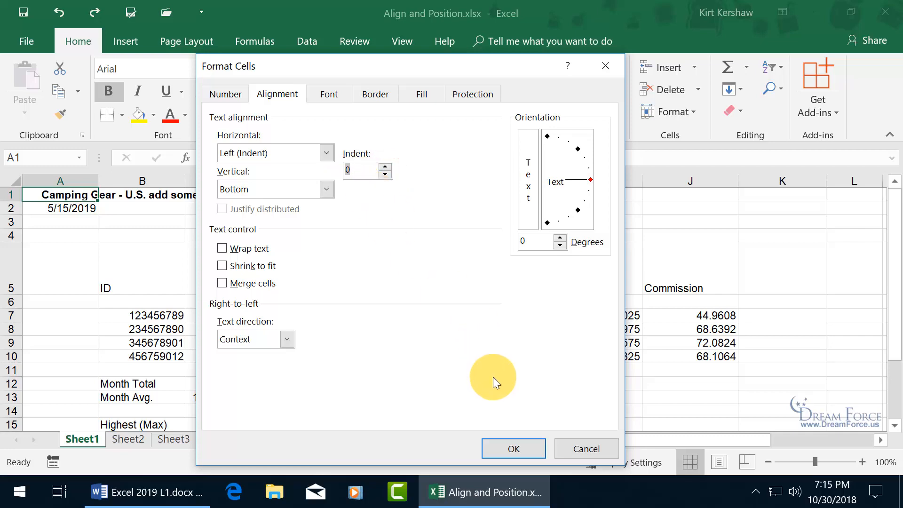
pyautogui.click(515, 447)
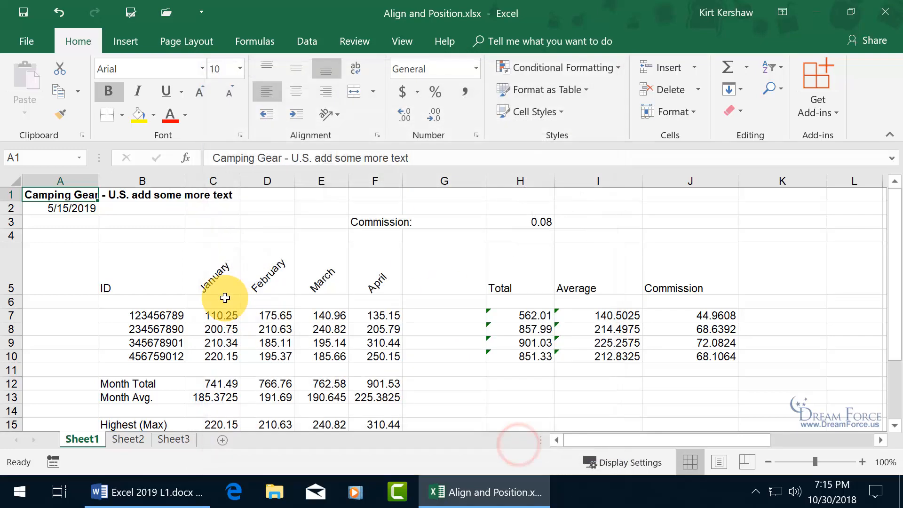